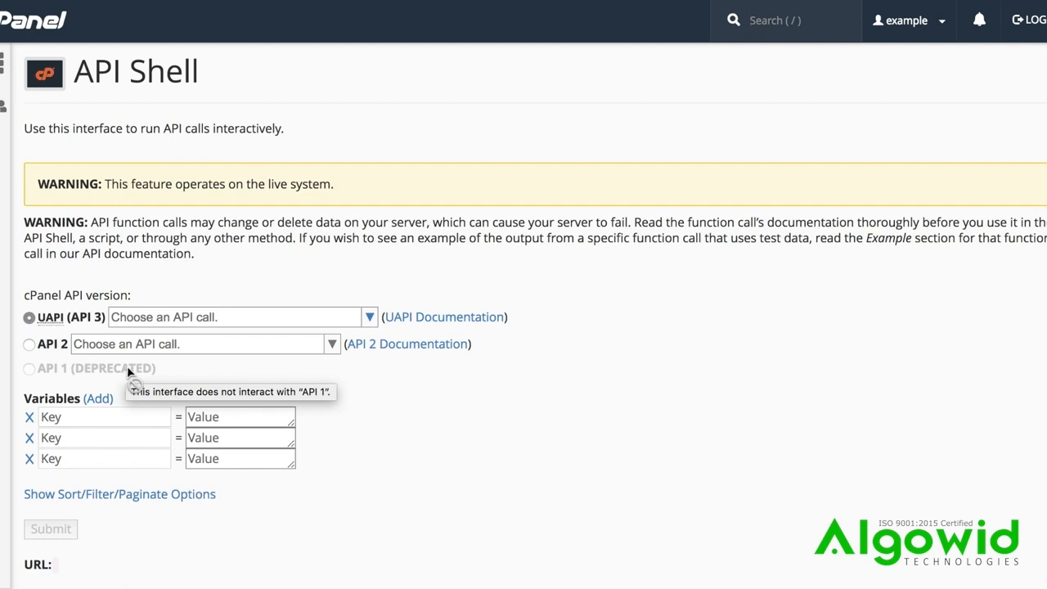
Look through the available UAPI and API 2 function calls
left_click(371, 318)
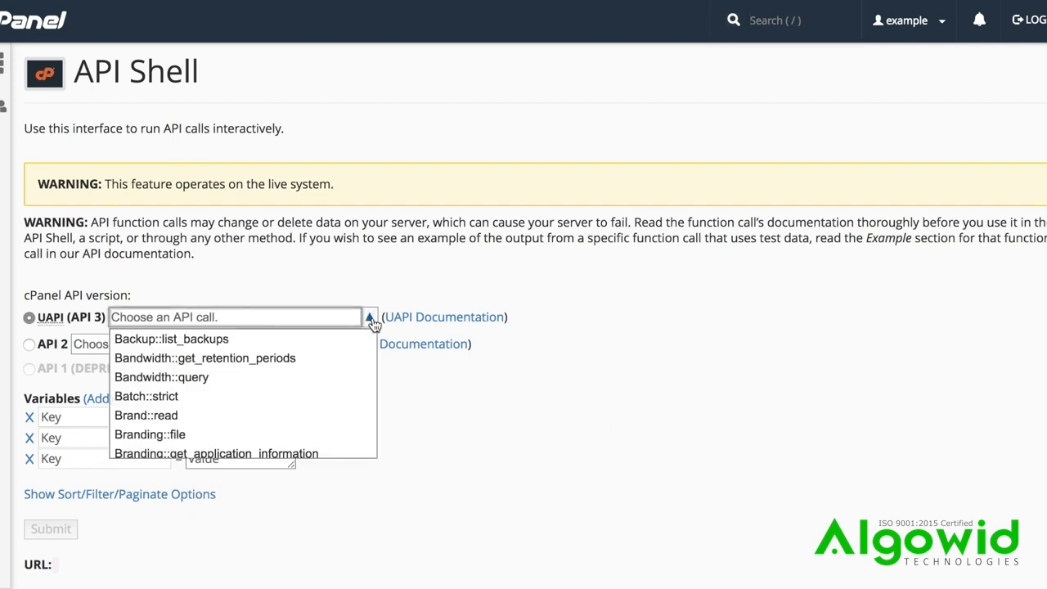
left_click(373, 324)
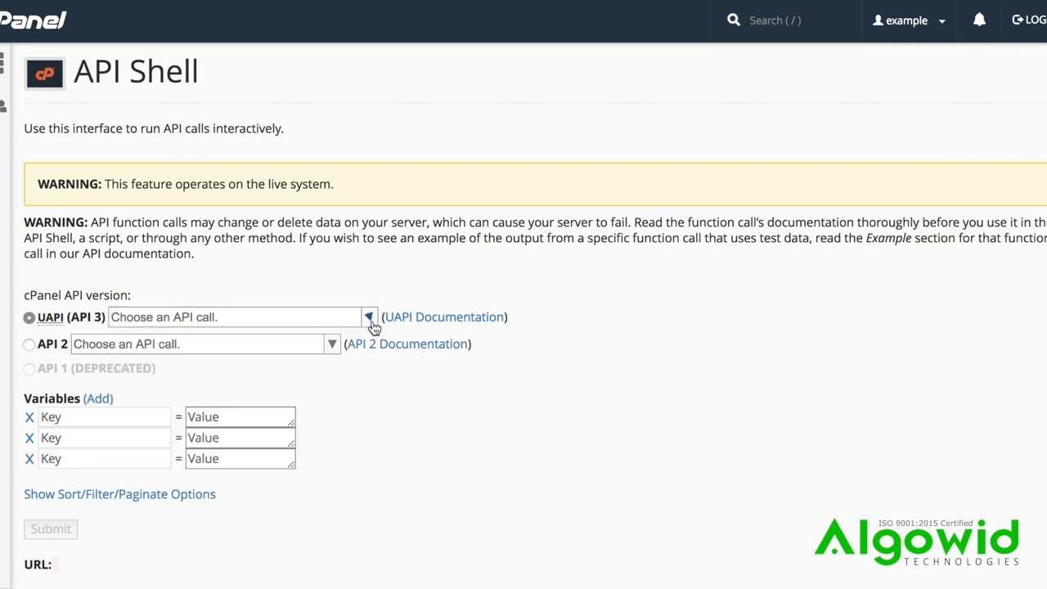
left_click(332, 345)
left_click(333, 347)
Filter the UAPI calls by "Domains" and look through the matching functions
left_click(309, 321)
type("Domains")
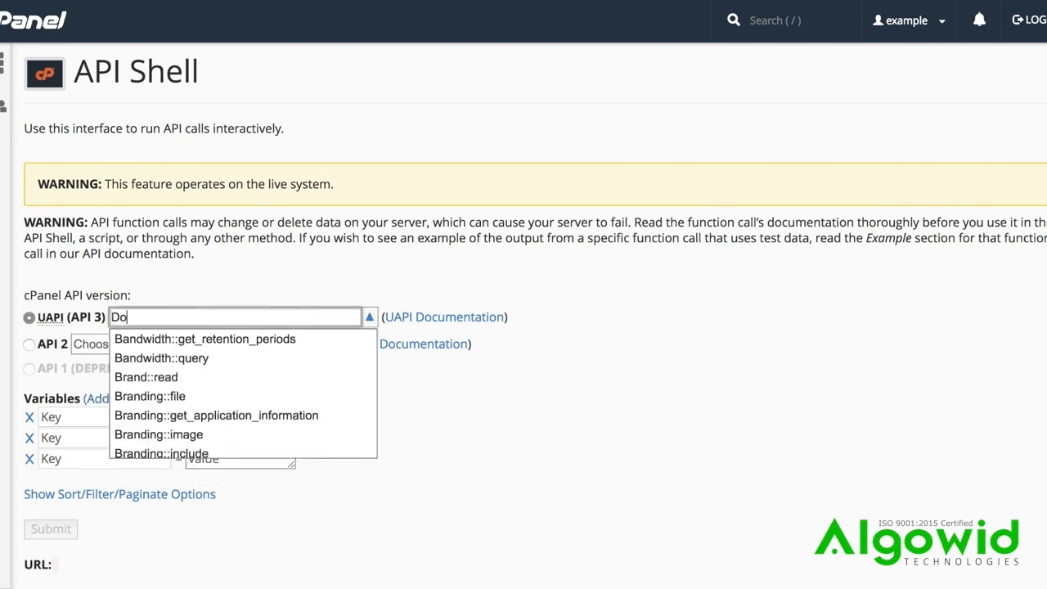
scroll(314, 352, "down", 5)
scroll(314, 352, "up", 3)
scroll(314, 358, "up", 1)
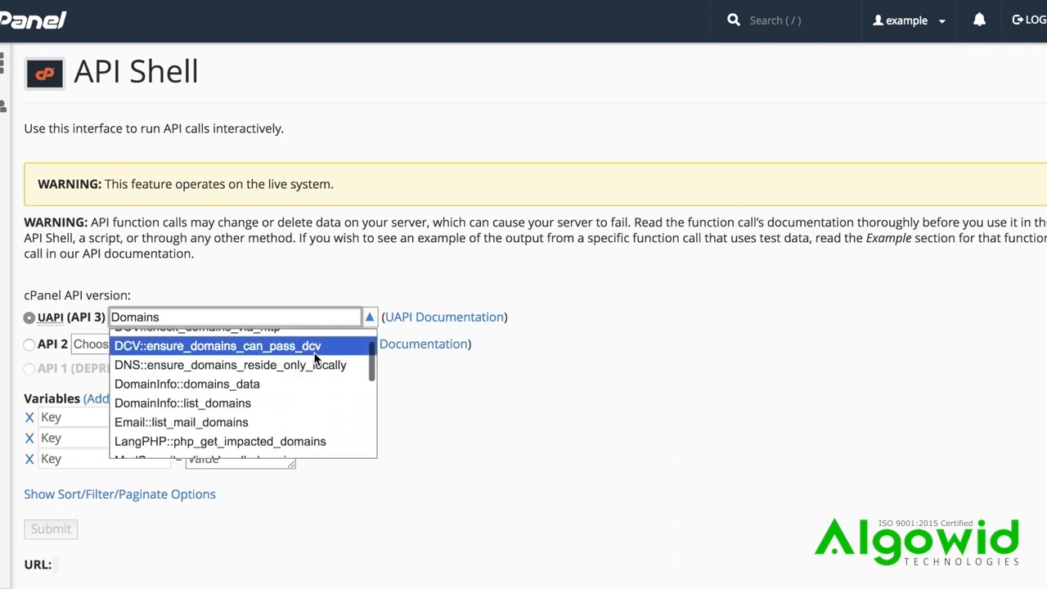
left_click(370, 318)
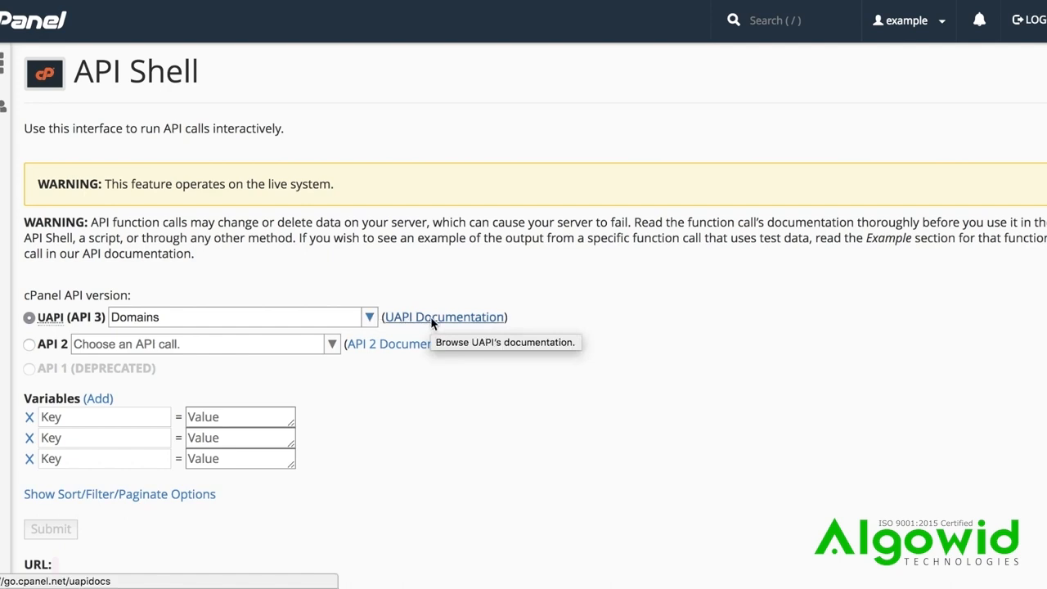
Choose Email::add_pop as the UAPI call
left_click(277, 312)
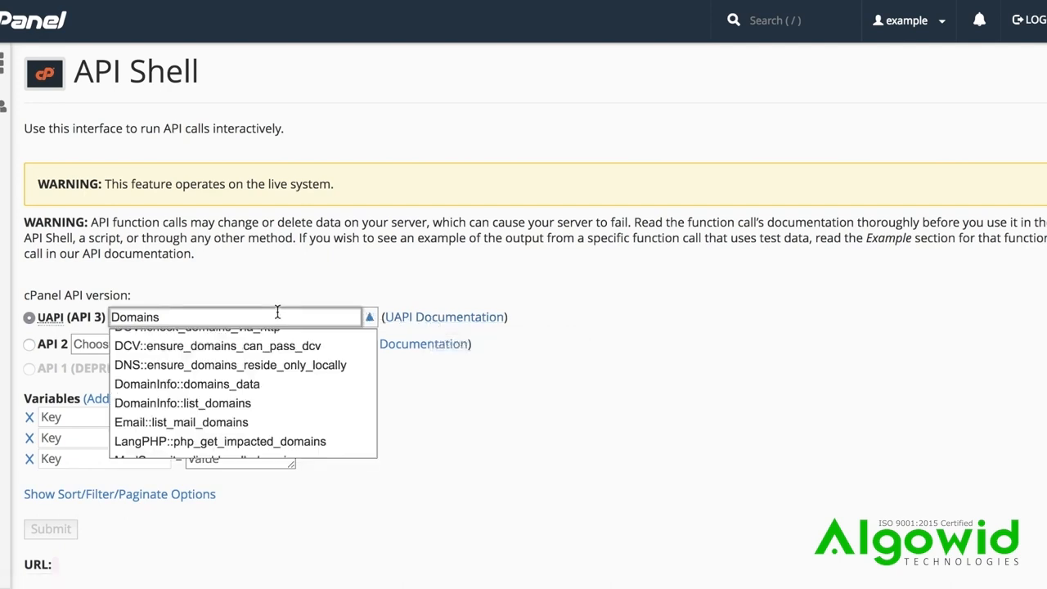
double_click(277, 312)
type("Email::add_pop")
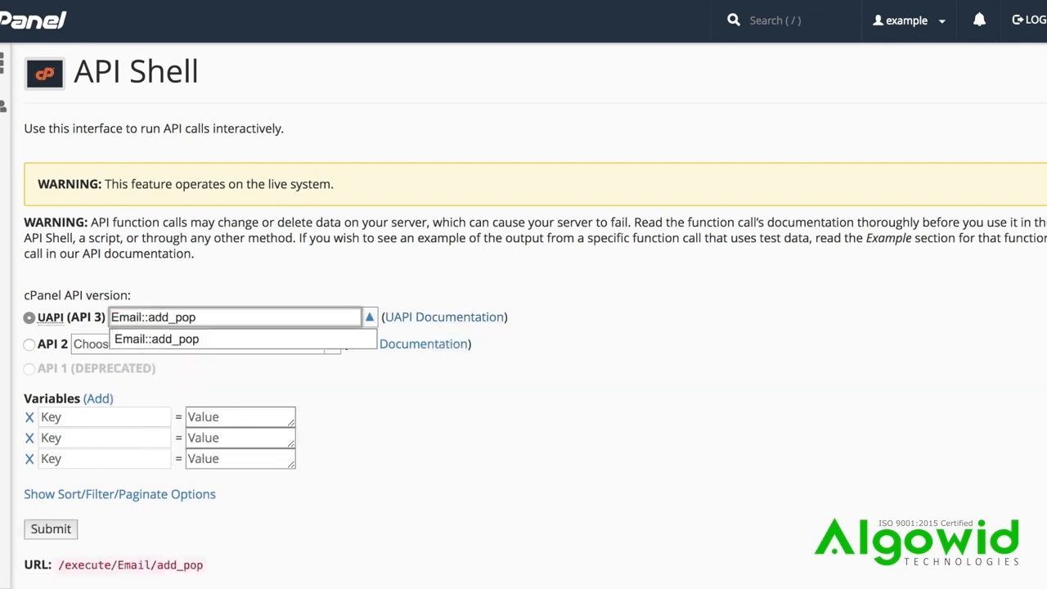
left_click(257, 339)
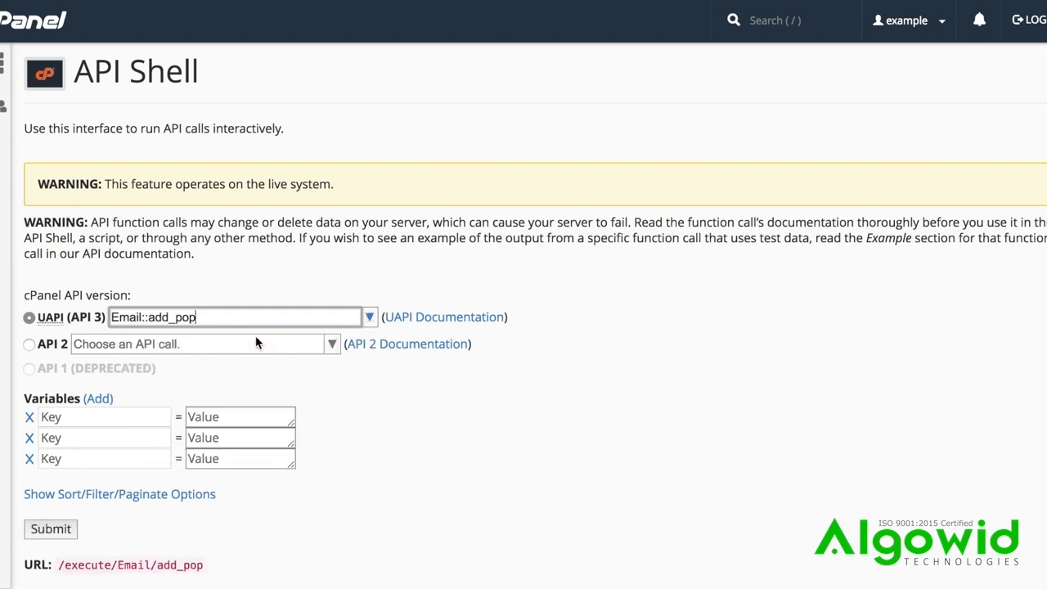
Name the three variable keys email, password and quota
left_click(110, 418)
type("email")
key("Tab")
key("Tab")
key("Tab")
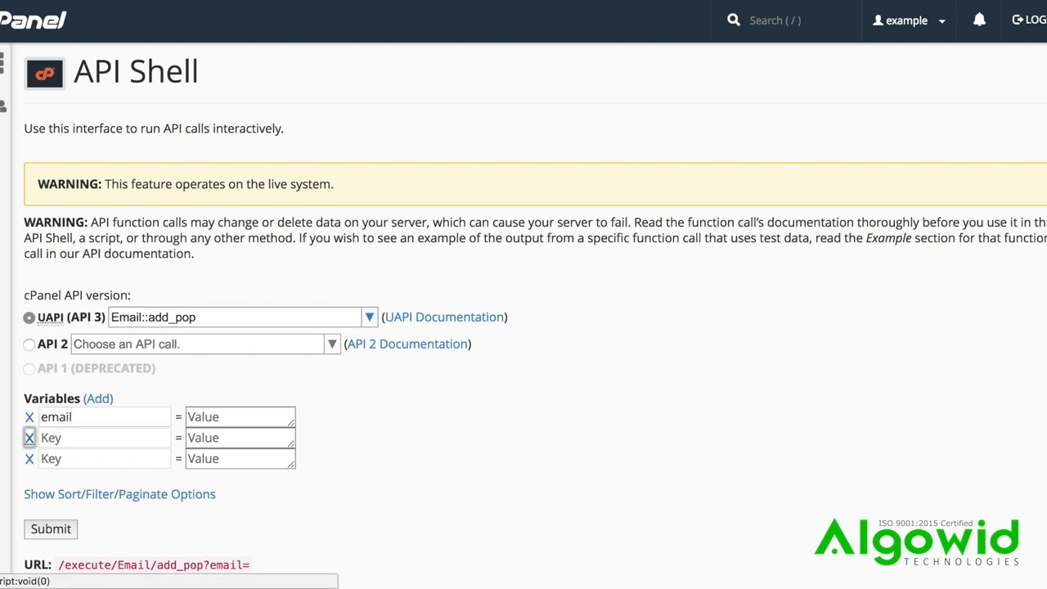
type("password")
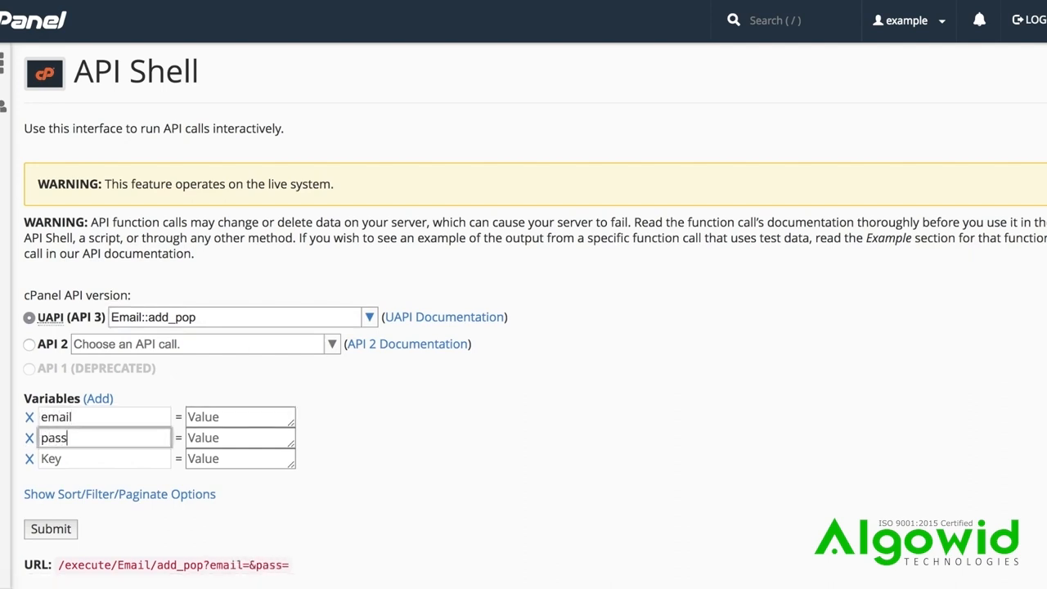
key("Tab")
key("Tab")
key("Tab")
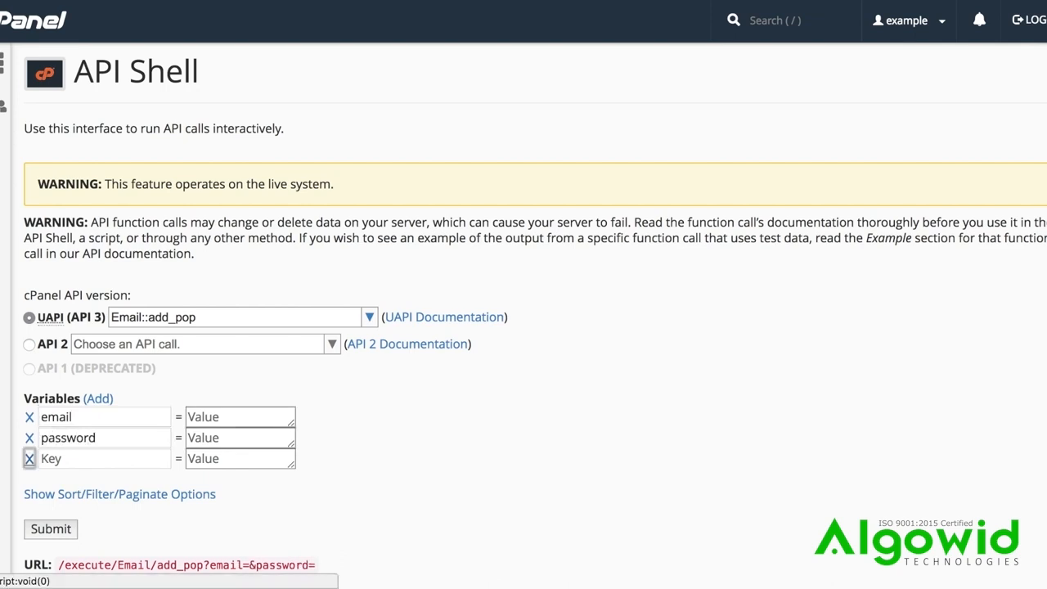
type("quota")
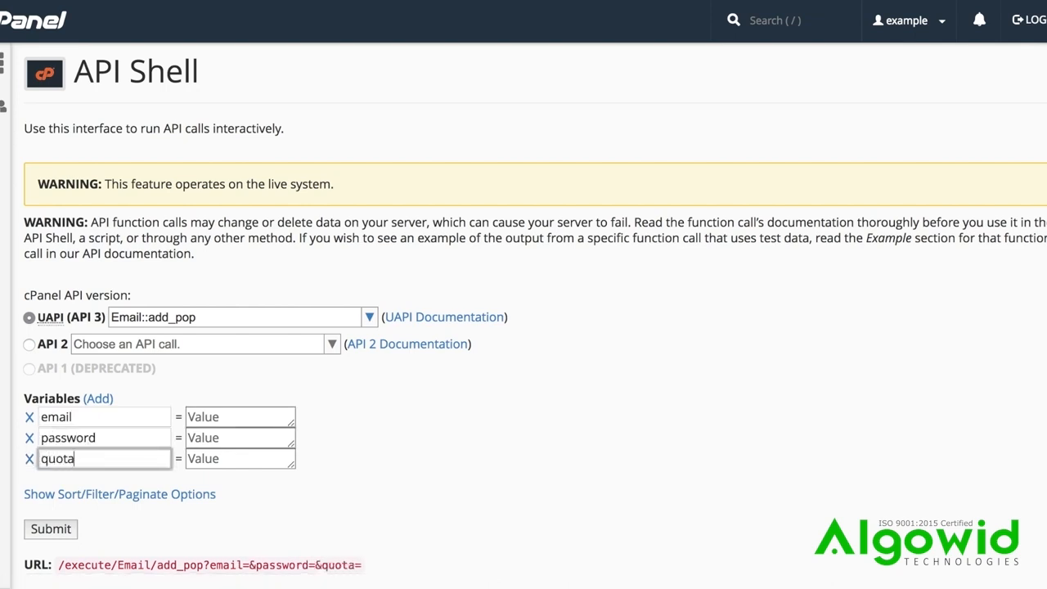
Add a fourth variable with the key domain and remove it again
left_click(103, 400)
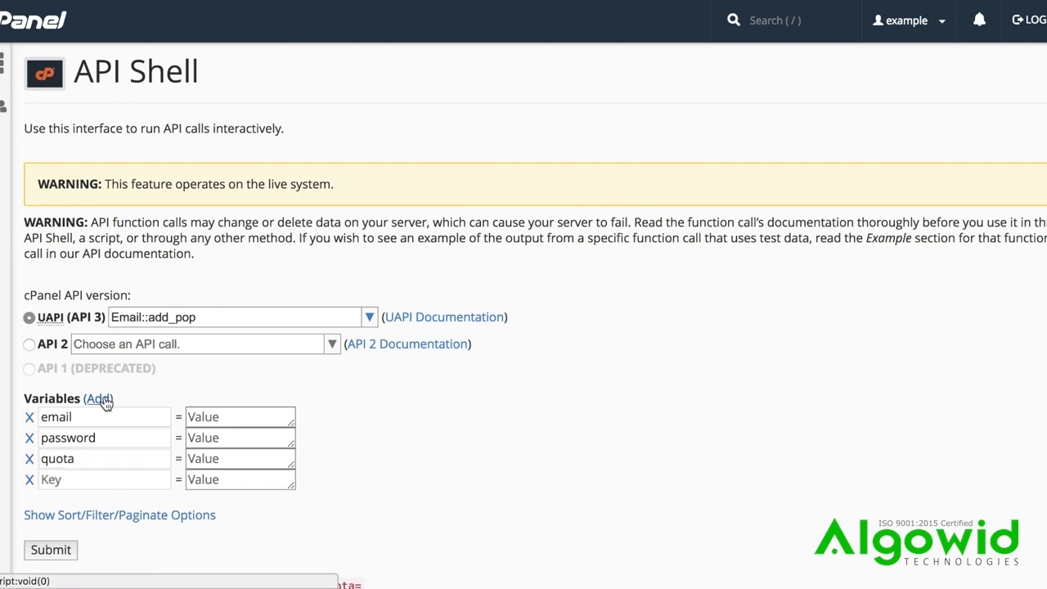
left_click(105, 483)
type("domain")
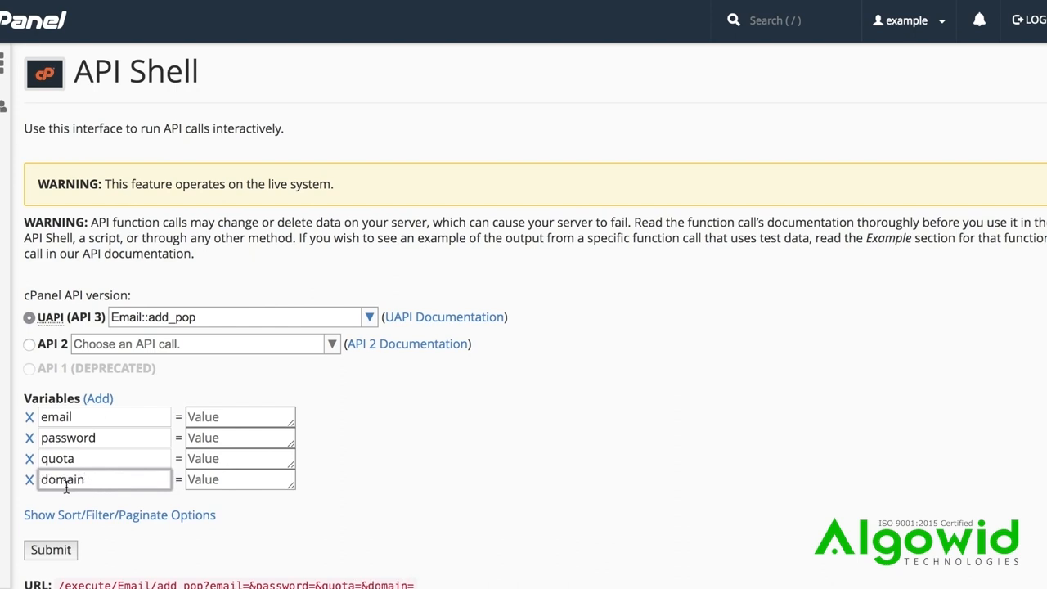
left_click(30, 481)
left_click(29, 481)
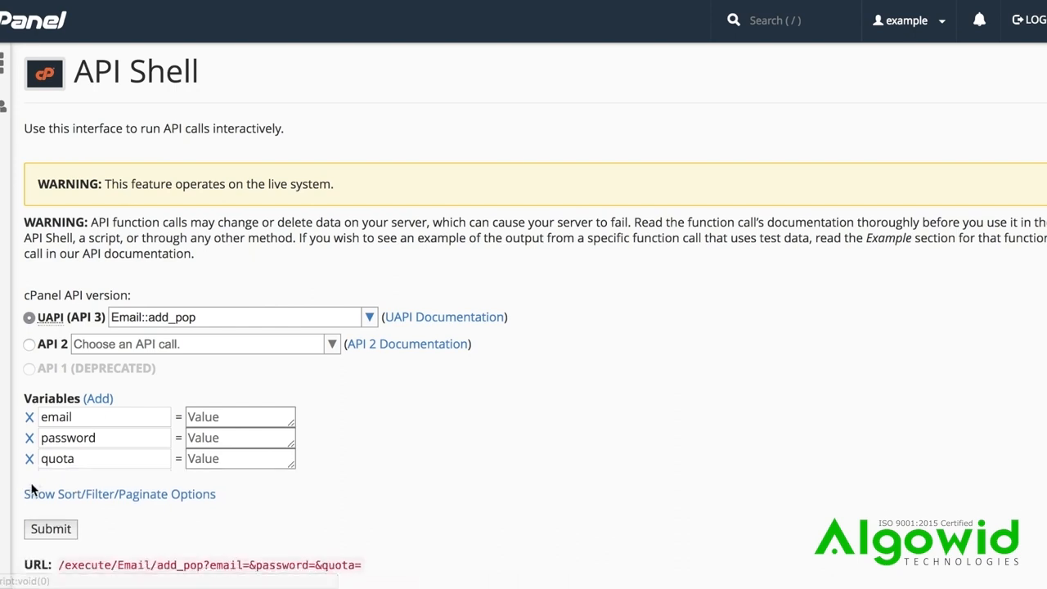
Set the email value to newaddress, enter the account password, and set the quota to 200
left_click(225, 418)
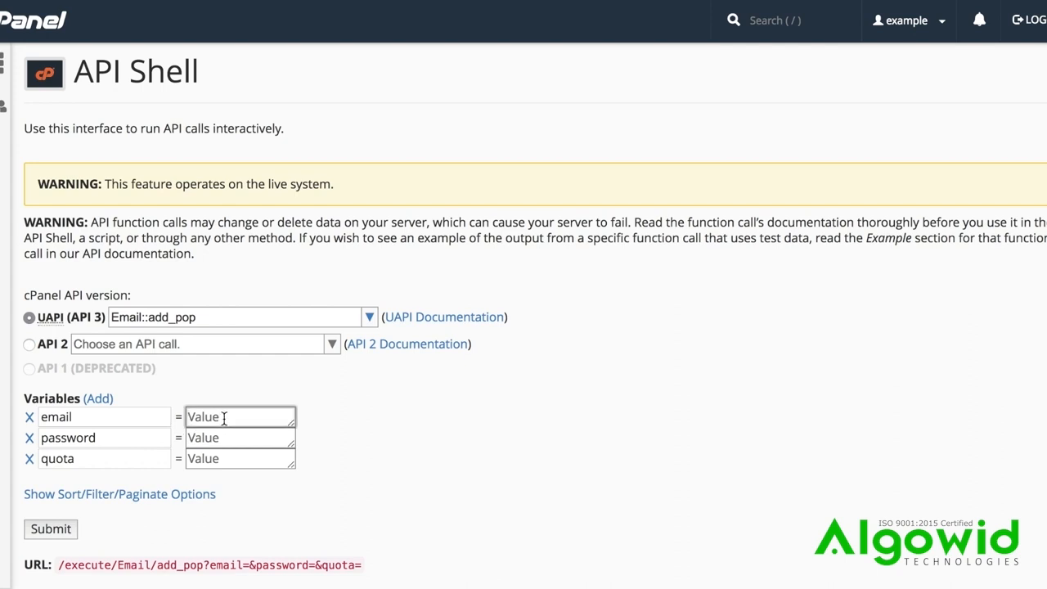
type("newaddress")
key("Tab")
type("12345l")
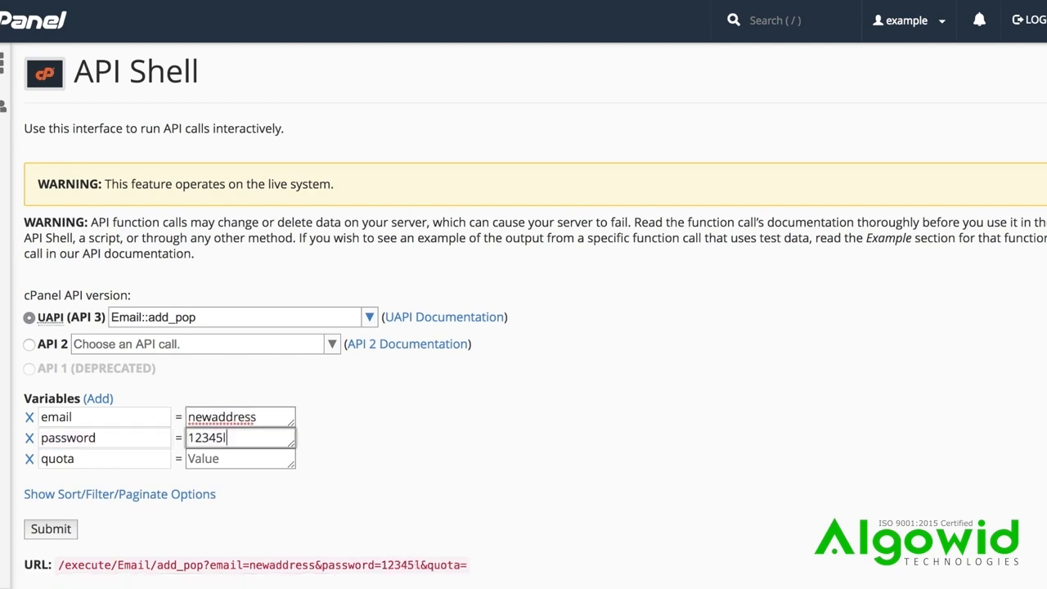
type("uggage")
key("Tab")
type("200")
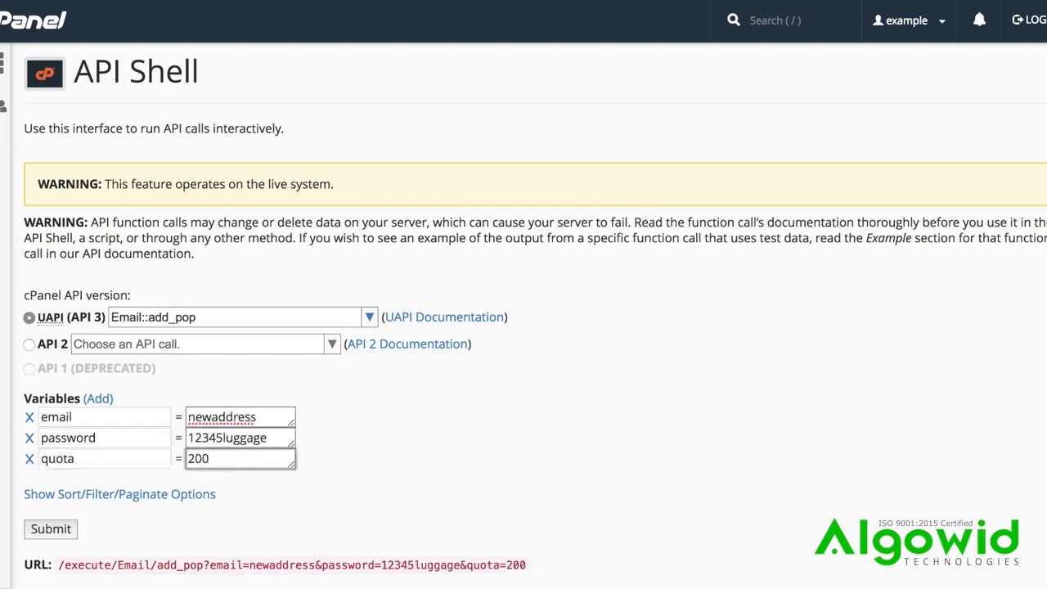
Show the sort, filter and paginate options and add a filter entry using the Contains condition
scroll(535, 315, "down", 3)
scroll(535, 316, "down", 3)
scroll(535, 316, "down", 2)
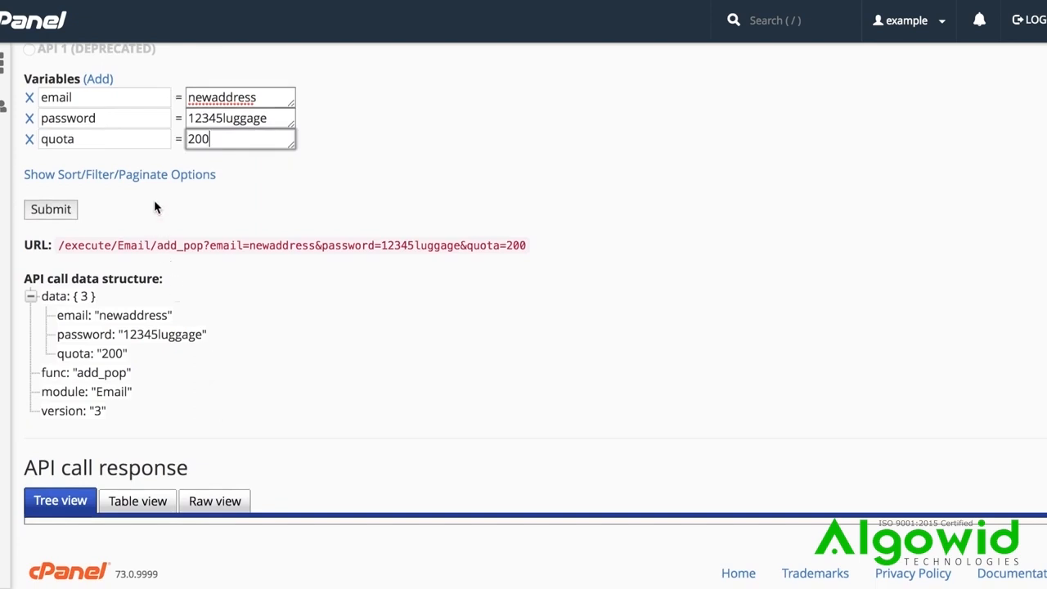
left_click(153, 177)
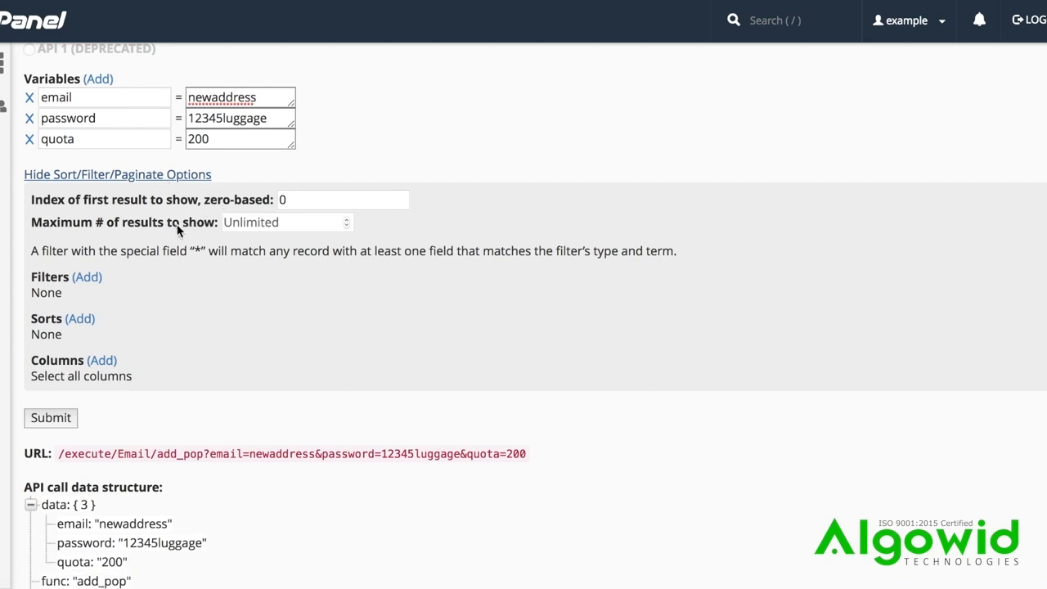
left_click(79, 282)
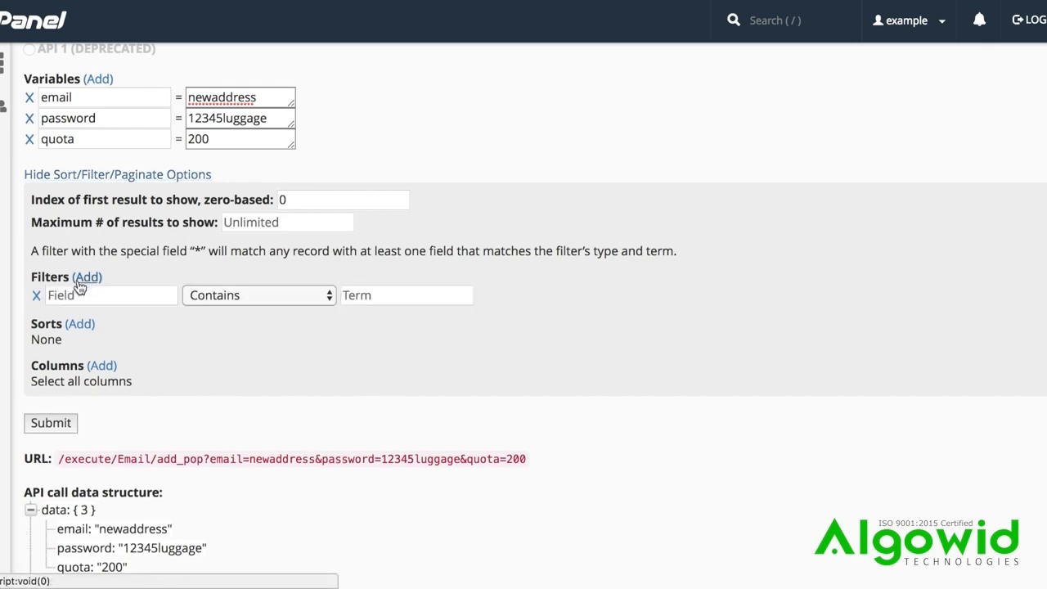
left_click(228, 302)
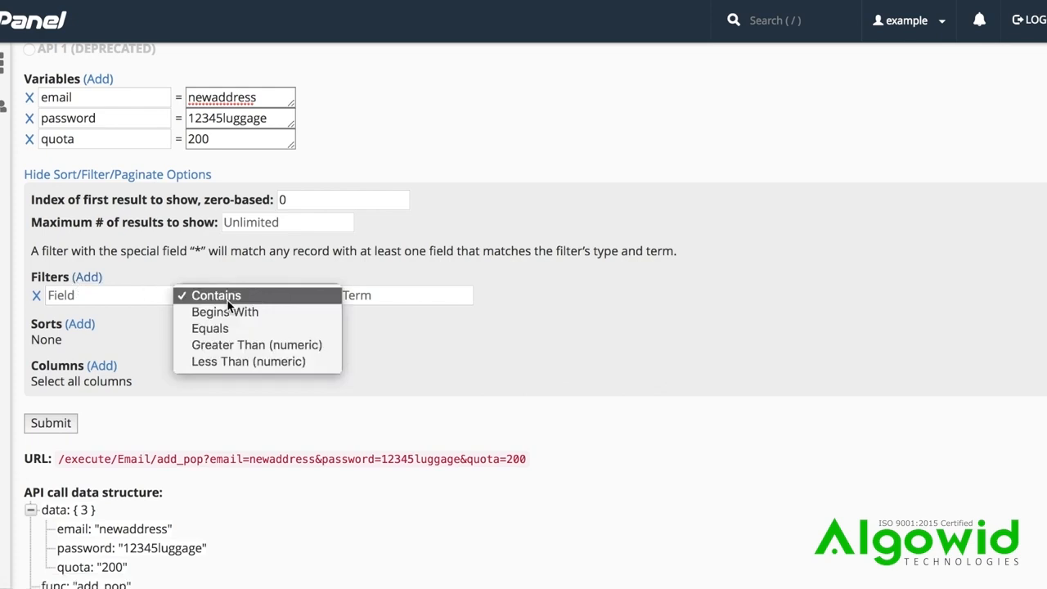
left_click(228, 299)
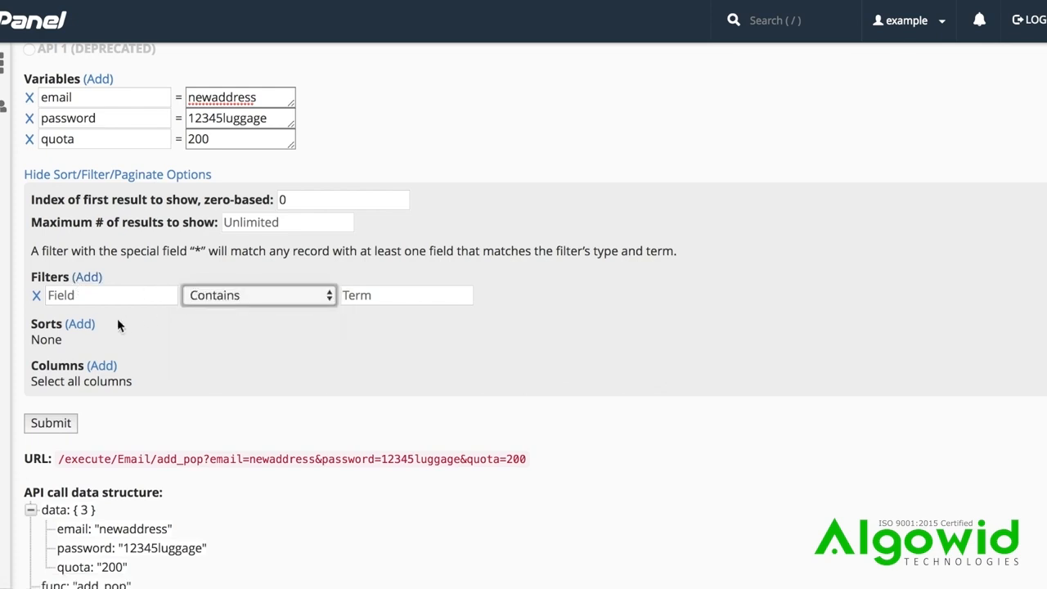
Add a sort entry that uses the lexicographic method
left_click(87, 326)
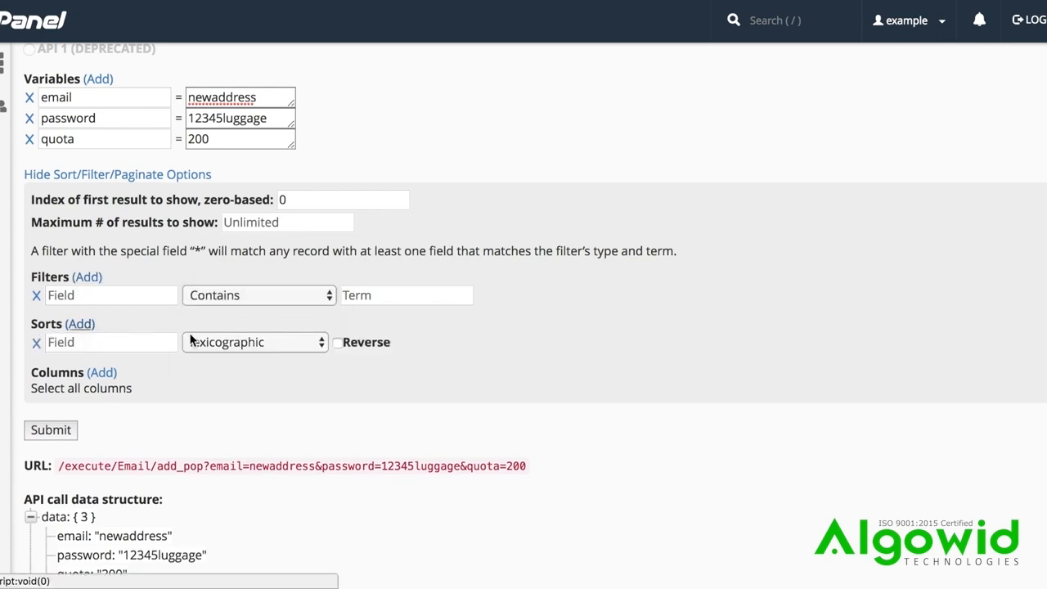
left_click(279, 347)
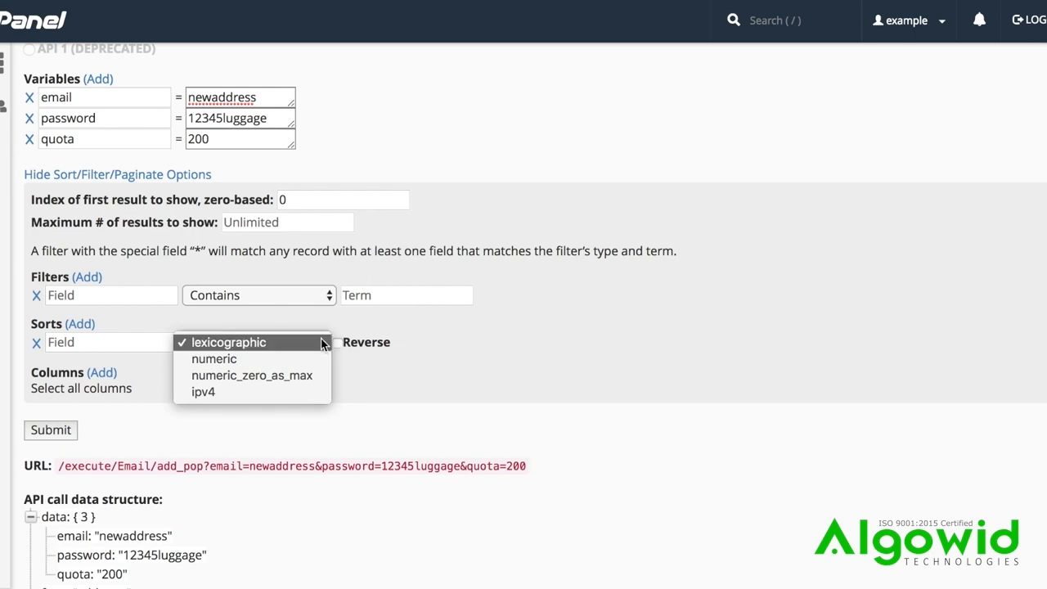
left_click(350, 337)
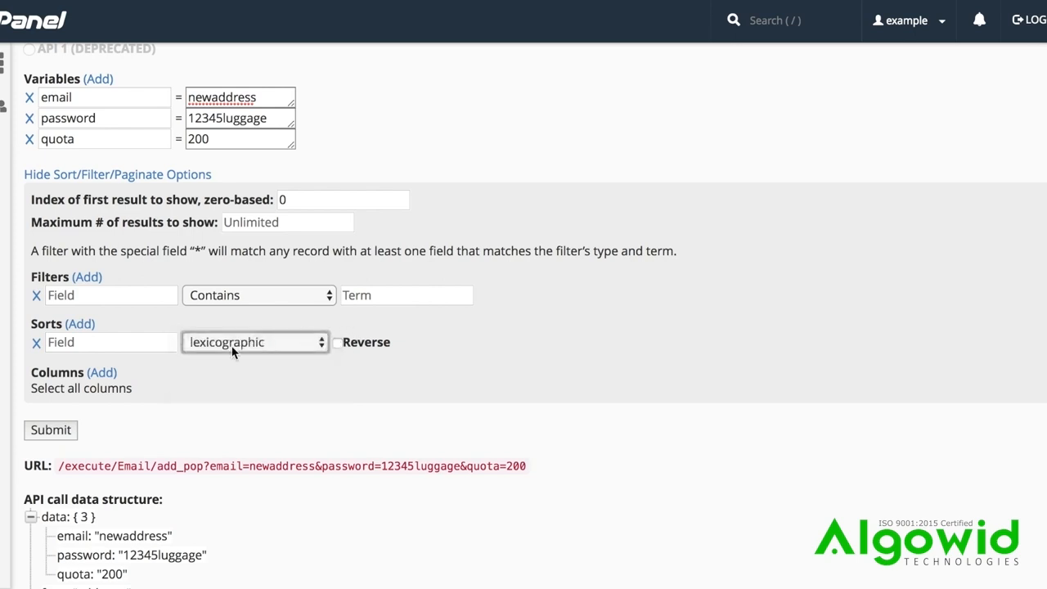
Add a blank column entry and hide the sort, filter and paginate options
left_click(103, 373)
left_click(108, 390)
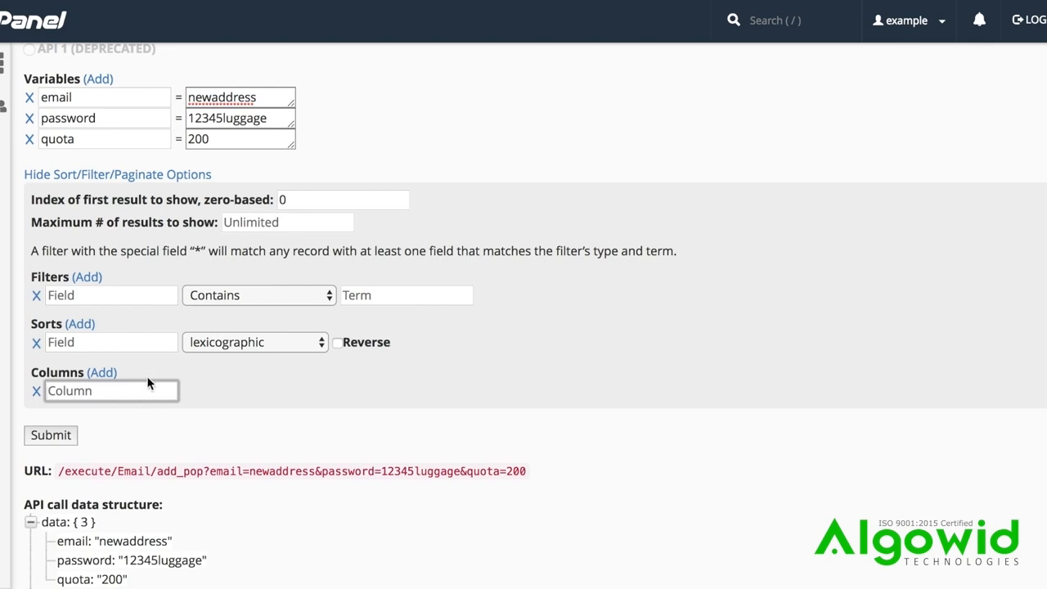
left_click(147, 175)
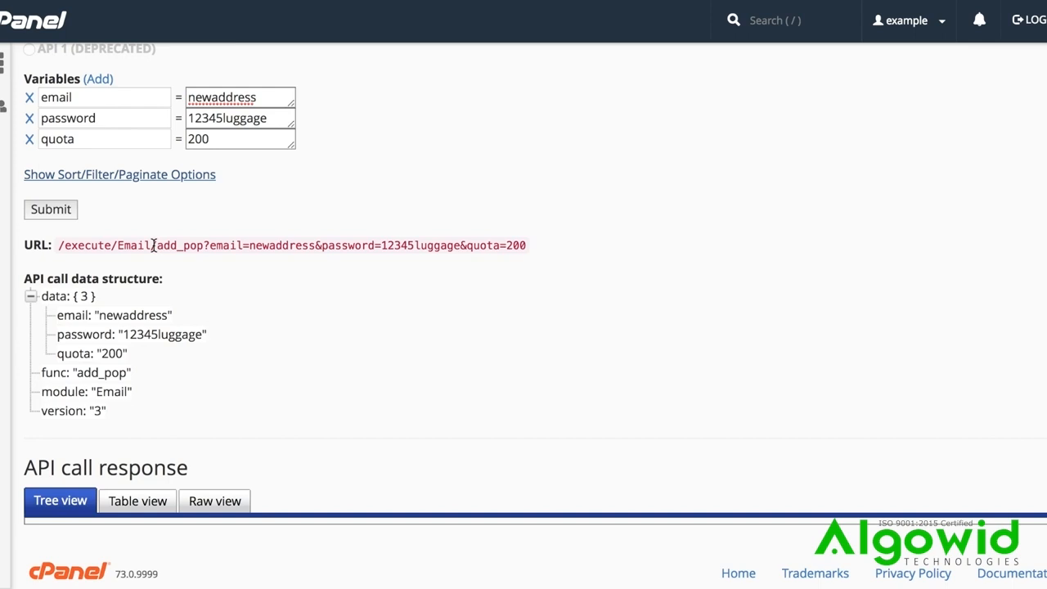
Submit the Email::add_pop call and examine its response in tree, table and raw form
left_click(51, 210)
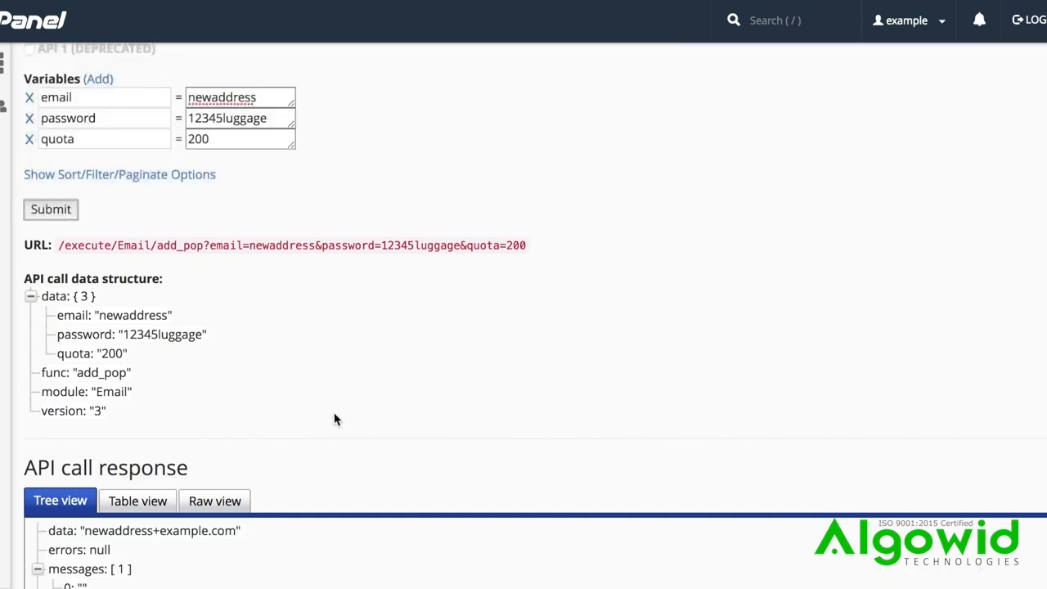
scroll(337, 417, "down", 4)
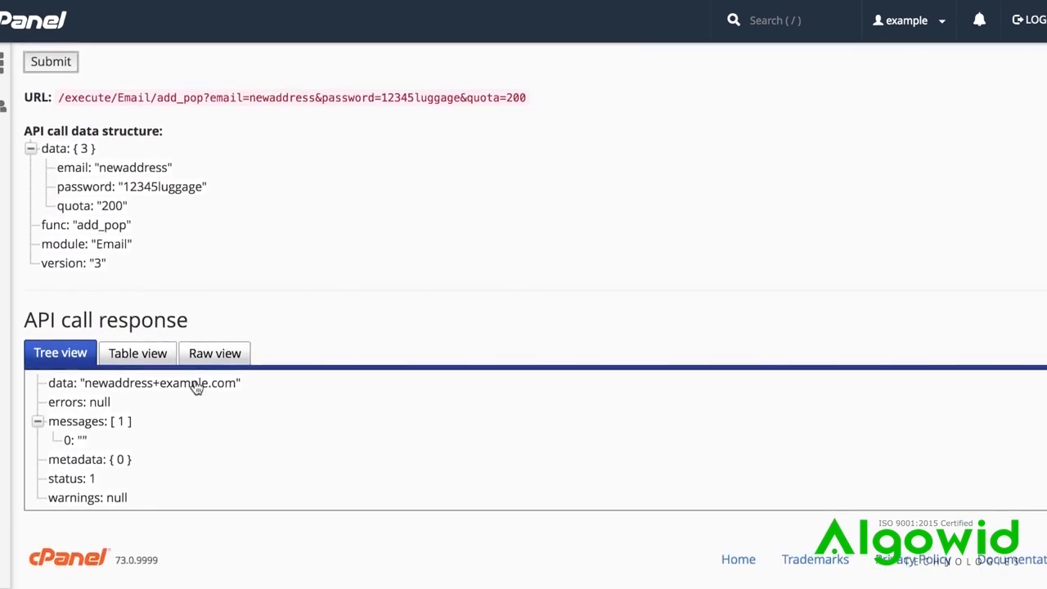
left_click(143, 352)
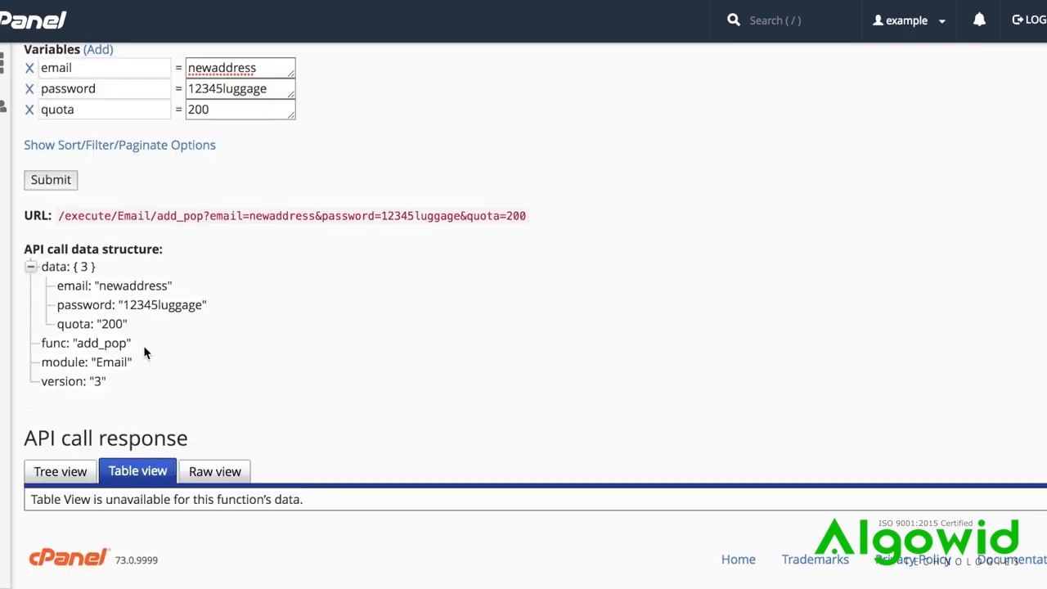
left_click(224, 475)
scroll(223, 474, "down", 3)
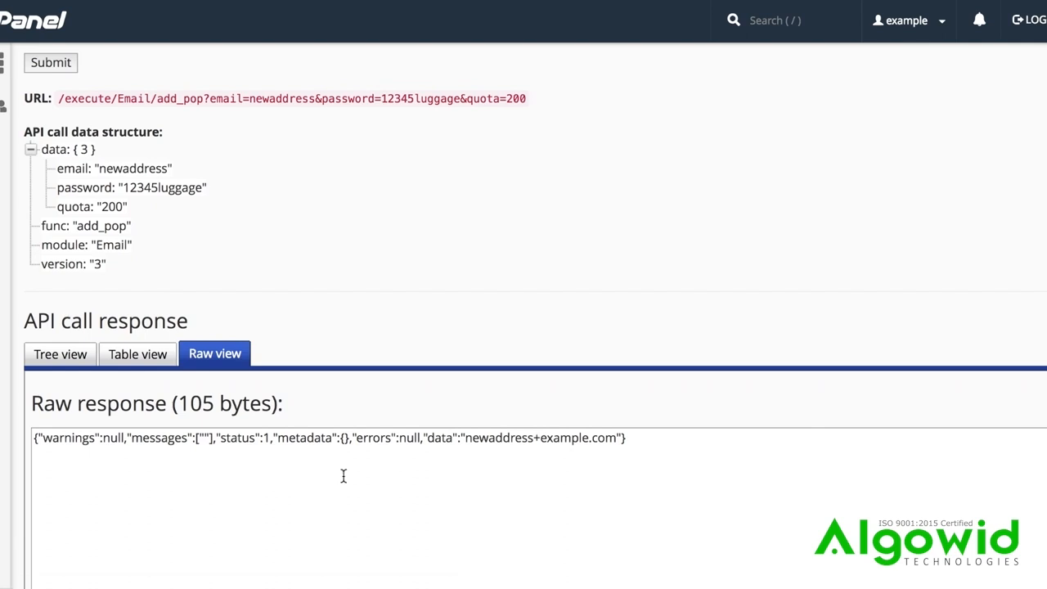
Change the email variable's value to newaddressw
scroll(344, 476, "up", 5)
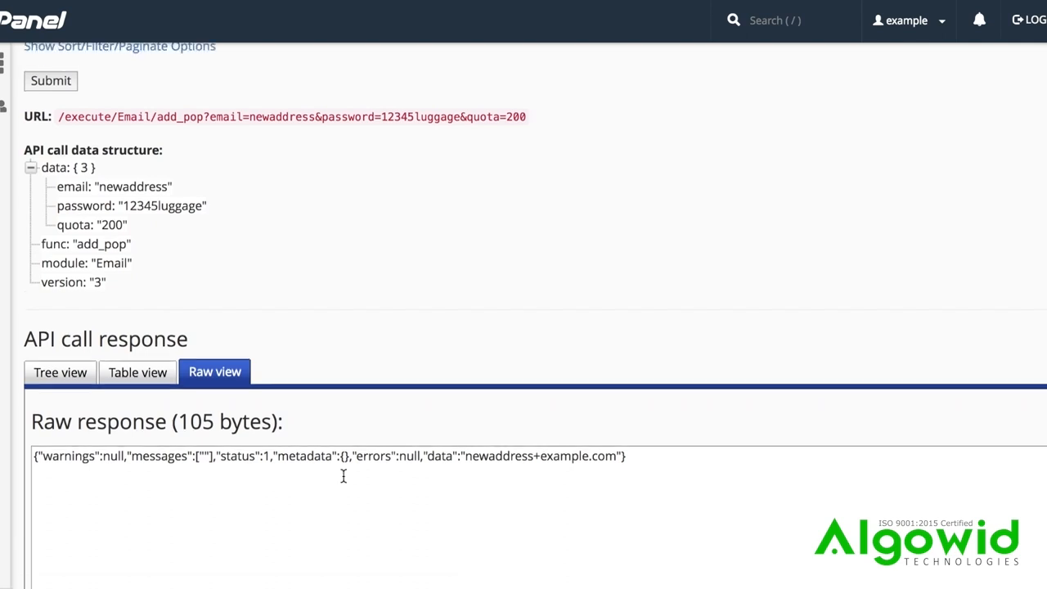
scroll(343, 482, "up", 1)
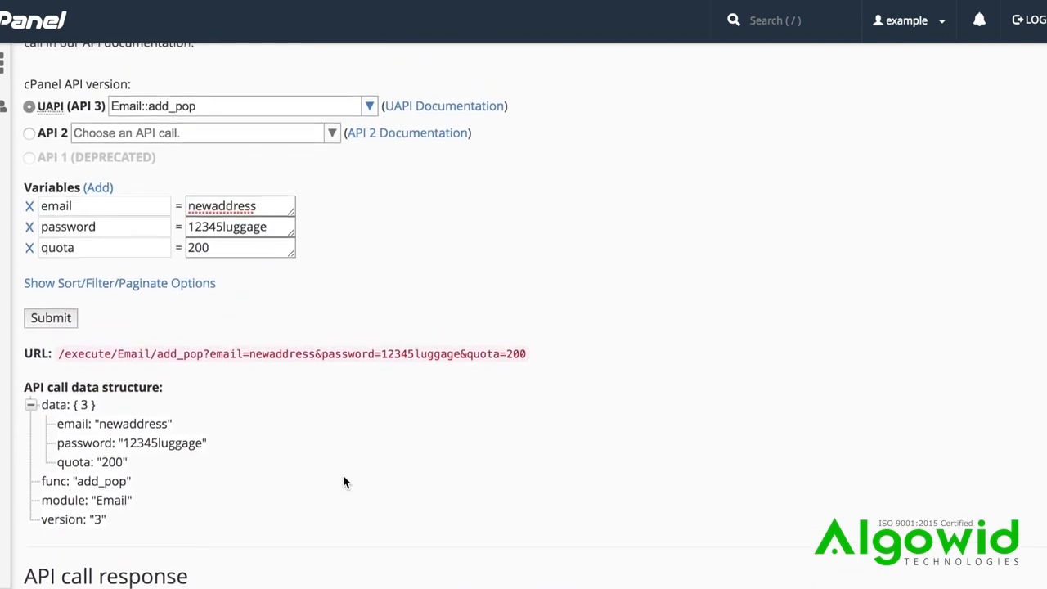
left_click(276, 208)
type("w")
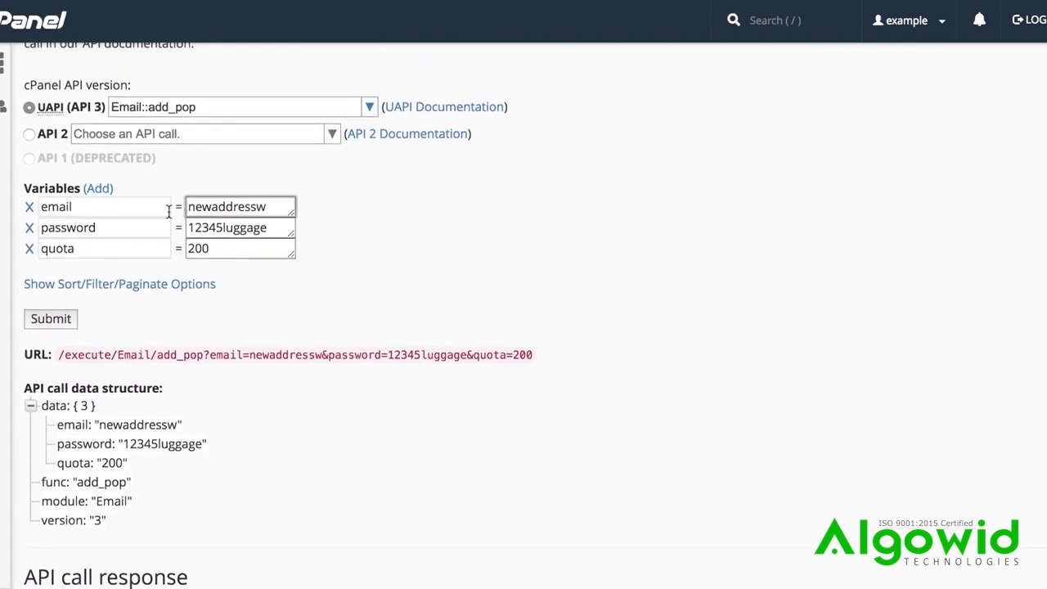
Remove the password variable, resubmit the call and read the raw response
left_click(30, 230)
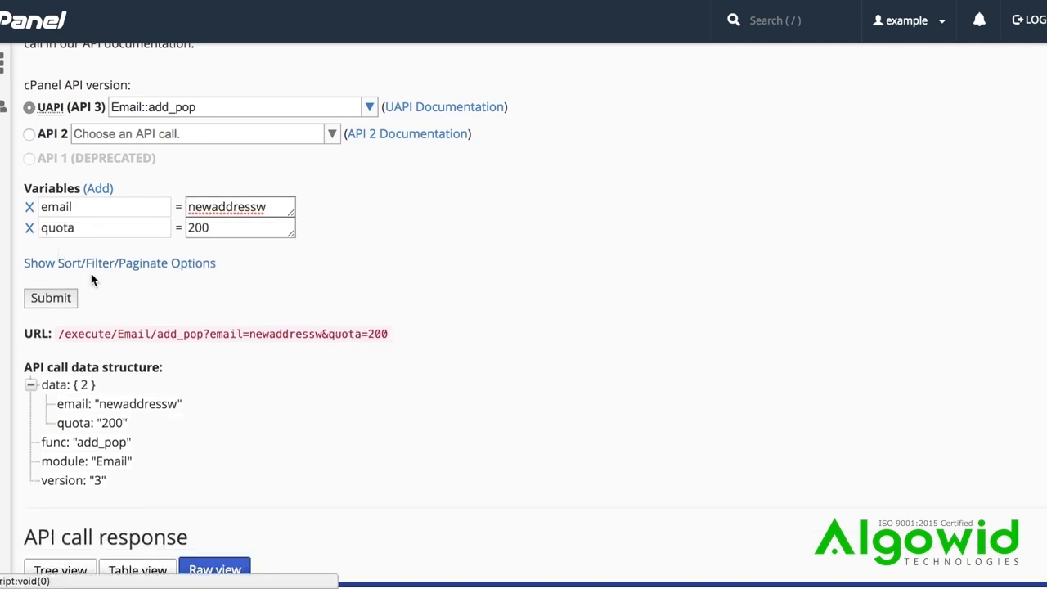
left_click(51, 298)
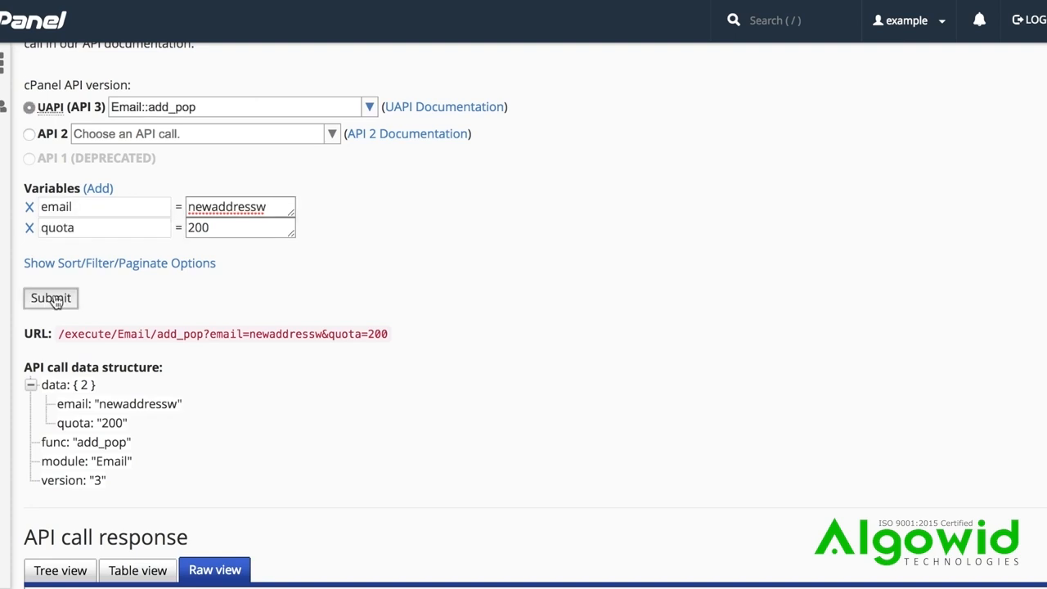
scroll(54, 301, "down", 2)
scroll(54, 301, "down", 1)
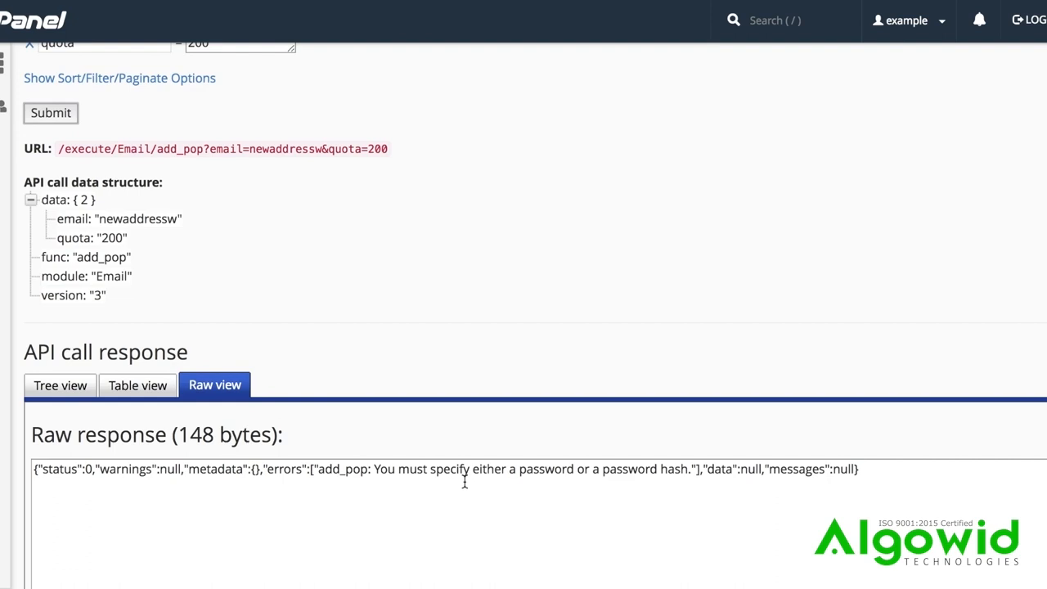
Add a password variable with the account password as its value and resubmit the Email::add_pop call
scroll(468, 482, "up", 3)
left_click(266, 269)
left_click(98, 252)
left_click(103, 312)
type("password")
key("Tab")
left_click(51, 383)
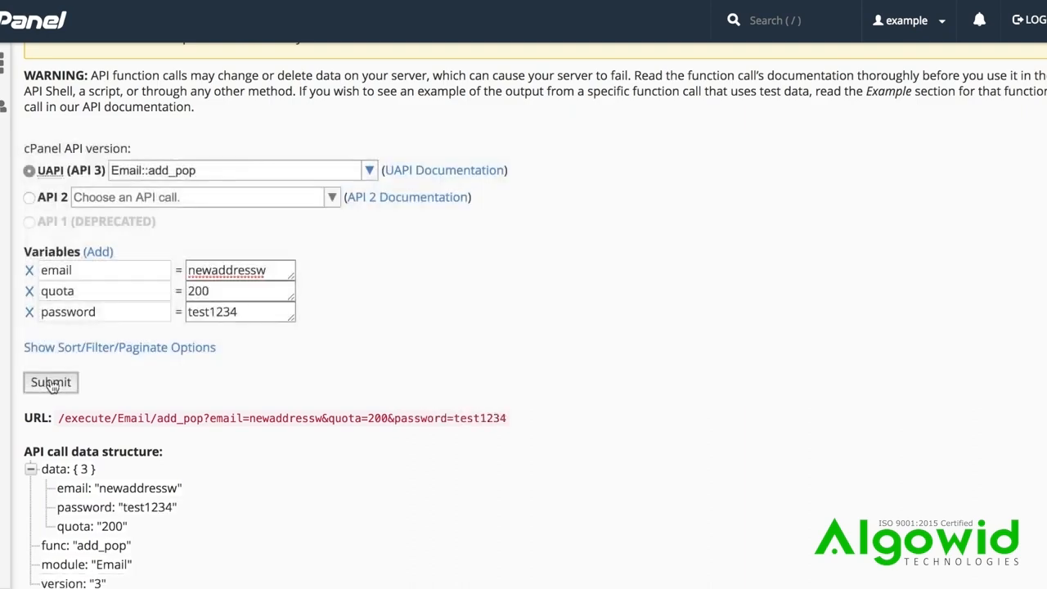
scroll(50, 382, "down", 5)
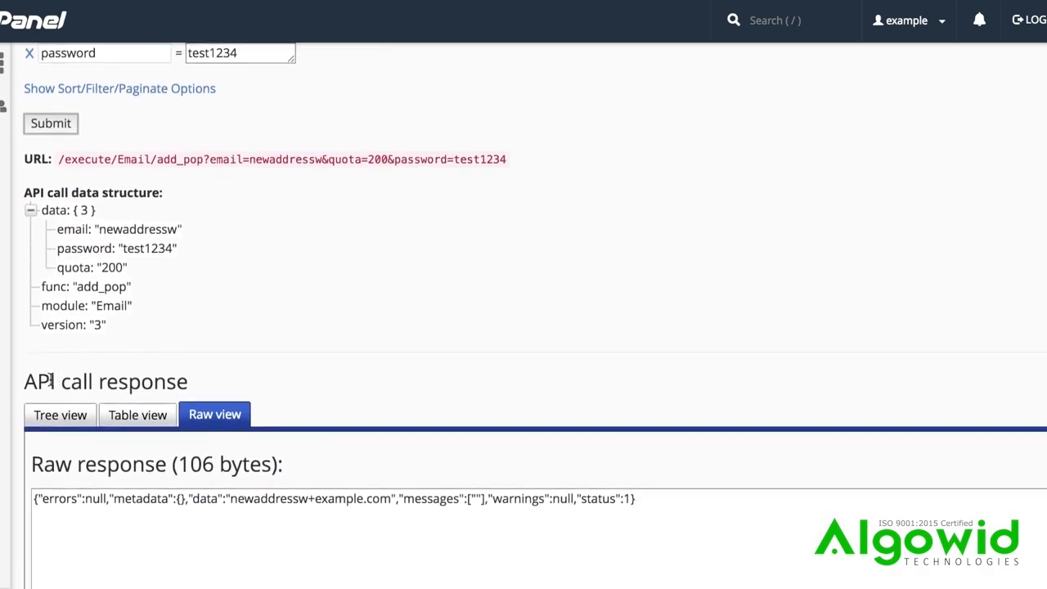